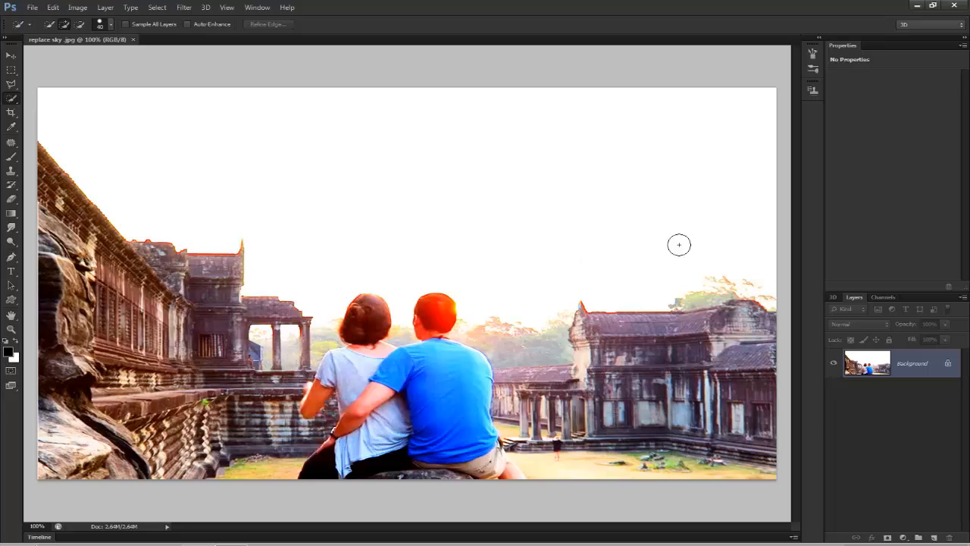
# Step: Convert the temple photo's locked Background into a regular layer and open the image sky2.jpg
pyautogui.doubleClick(947, 365)
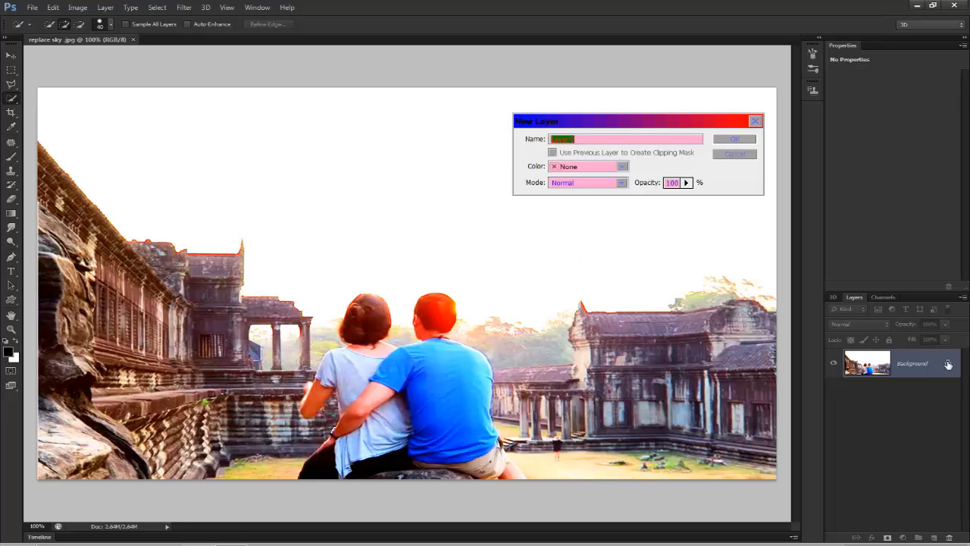
pyautogui.click(740, 139)
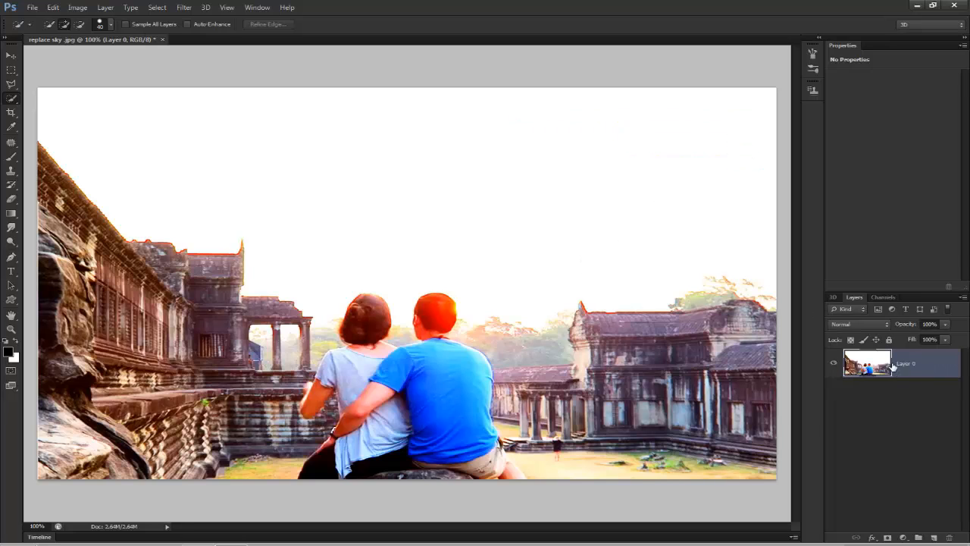
pyautogui.click(34, 8)
pyautogui.click(83, 31)
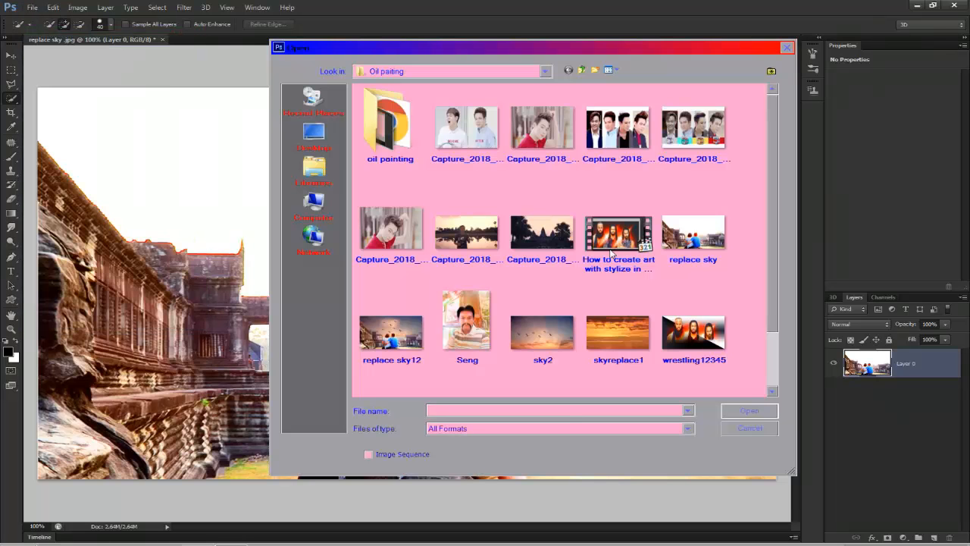
pyautogui.click(545, 339)
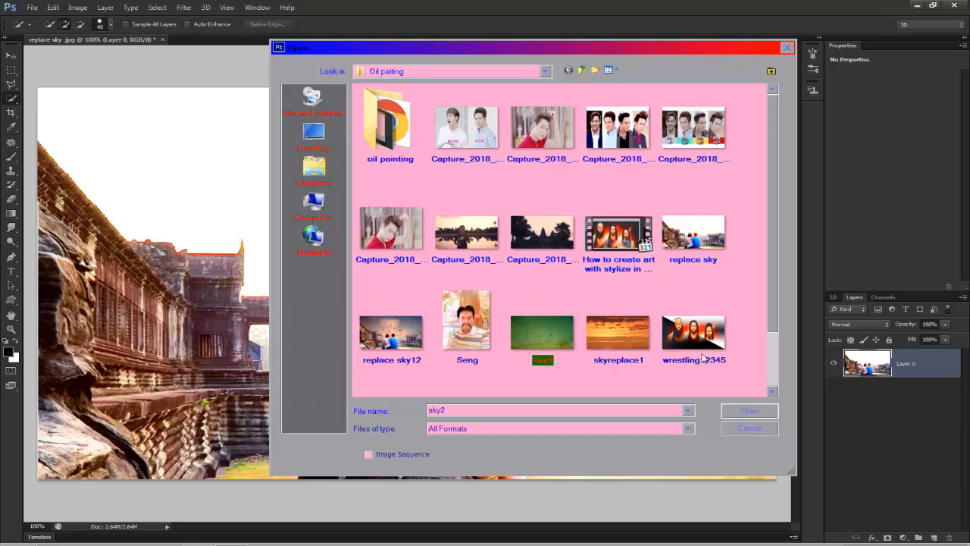
pyautogui.click(746, 410)
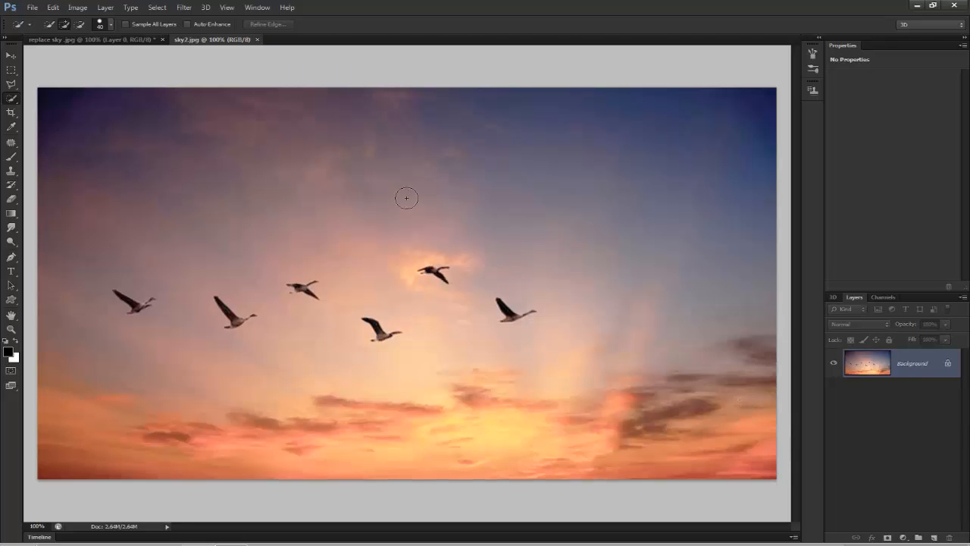
# Step: Float the sky2.jpg document in its own window and convert its Background into a regular layer
pyautogui.click(3, 53)
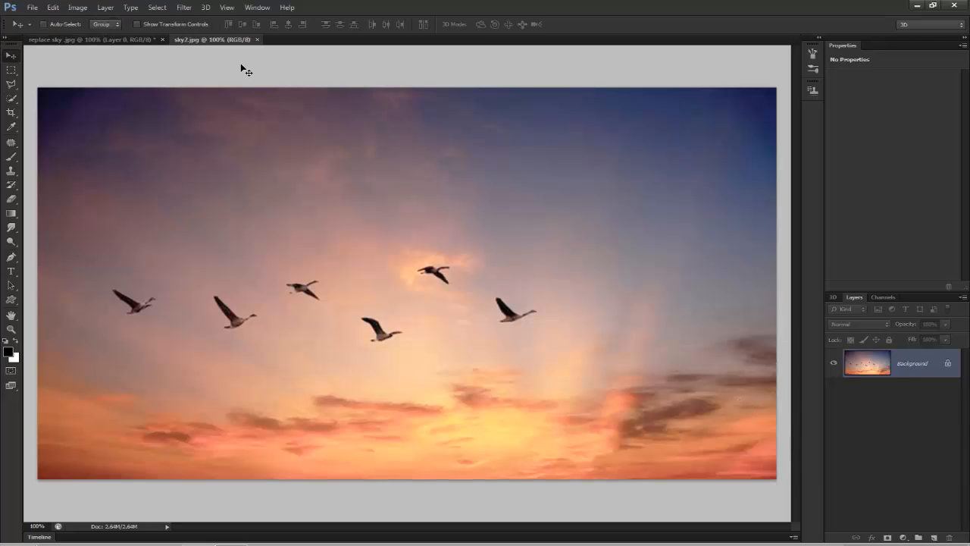
pyautogui.moveTo(236, 43); pyautogui.dragTo(134, 210)
pyautogui.moveTo(315, 206); pyautogui.dragTo(275, 201)
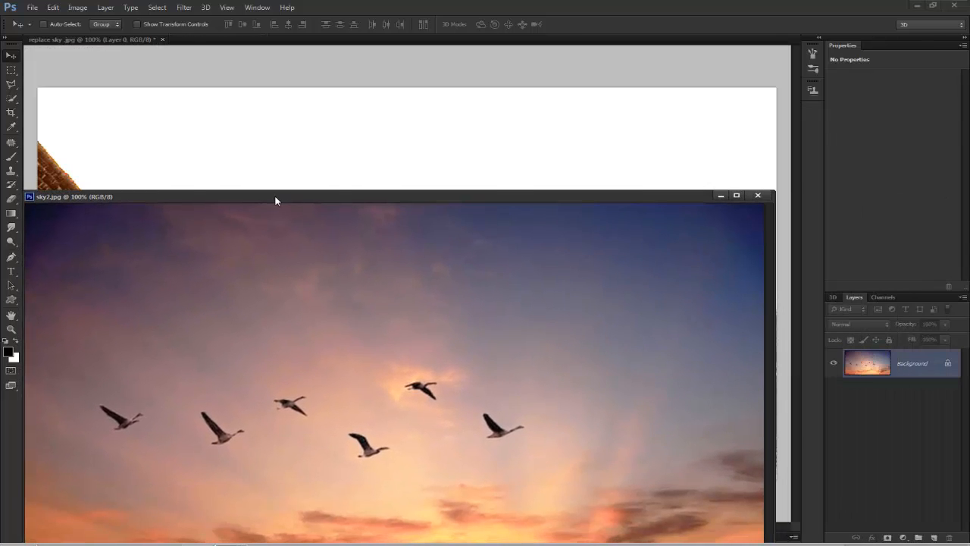
pyautogui.doubleClick(949, 365)
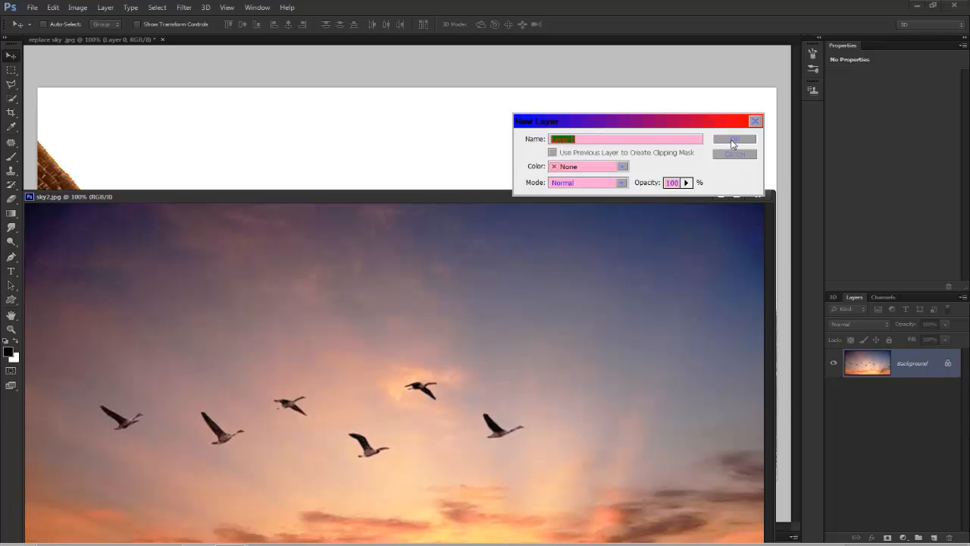
pyautogui.click(733, 148)
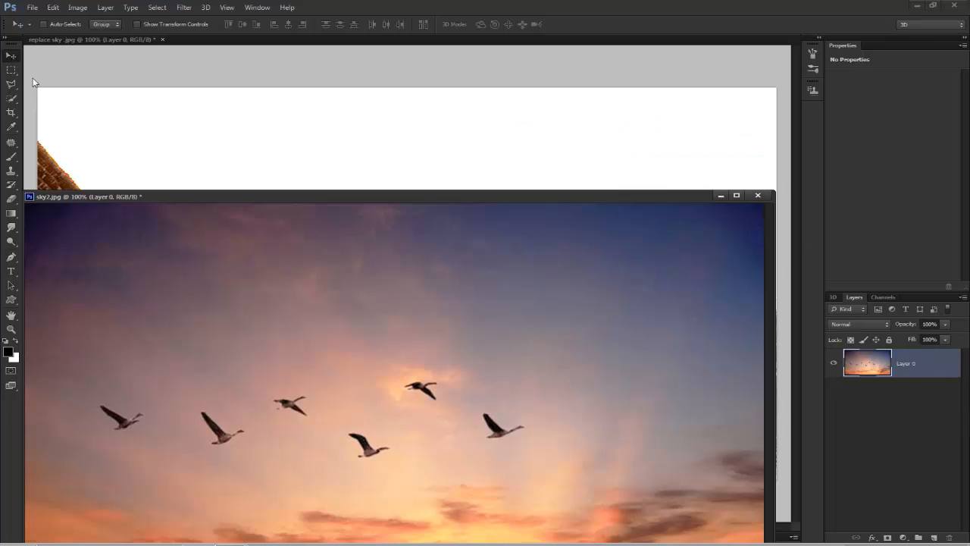
# Step: Copy the sky layer into the replace sky document with the Move tool and close sky2.jpg without saving
pyautogui.moveTo(288, 359); pyautogui.dragTo(459, 138)
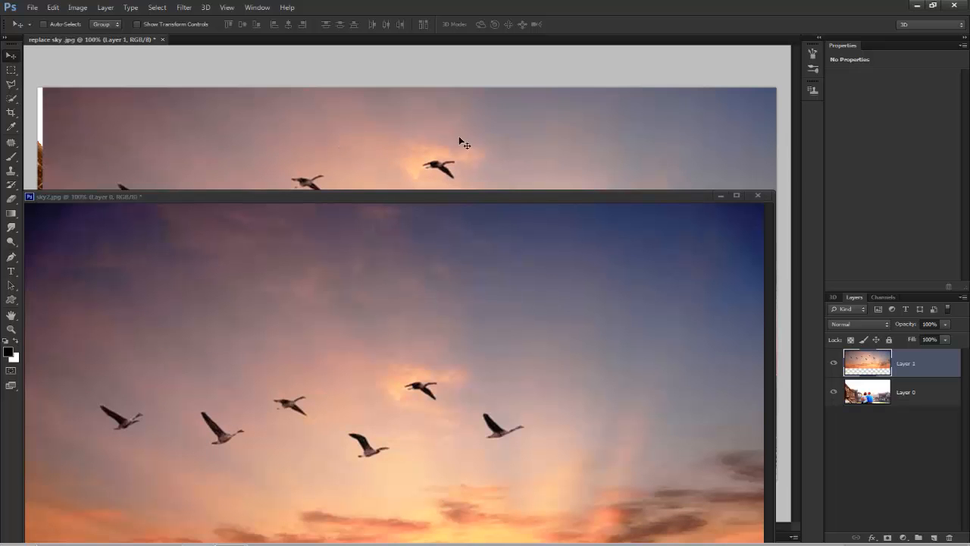
pyautogui.click(757, 195)
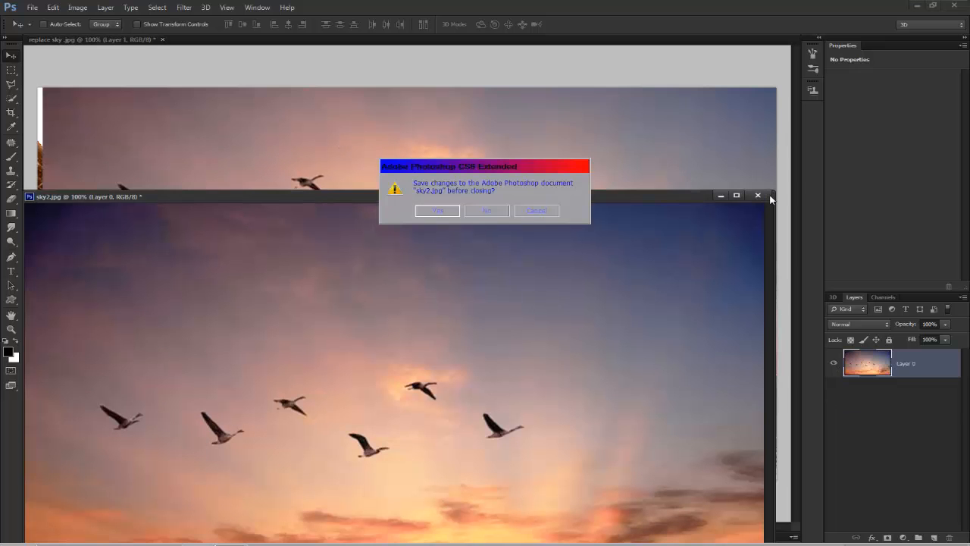
pyautogui.click(486, 210)
# Step: Align the sky layer with the photo's width and distort its two left corners to follow the sloping temple wall
pyautogui.moveTo(439, 238); pyautogui.dragTo(383, 263)
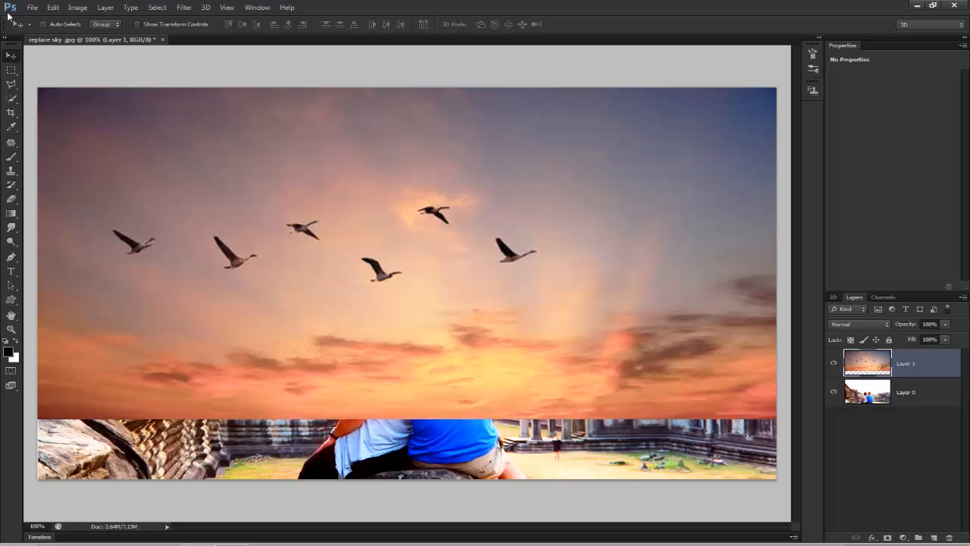
pyautogui.click(51, 9)
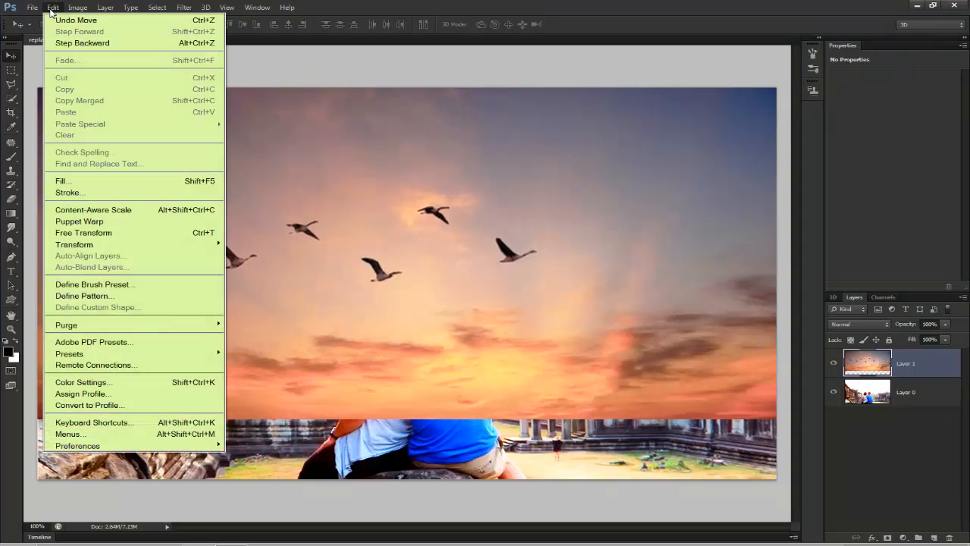
pyautogui.click(126, 235)
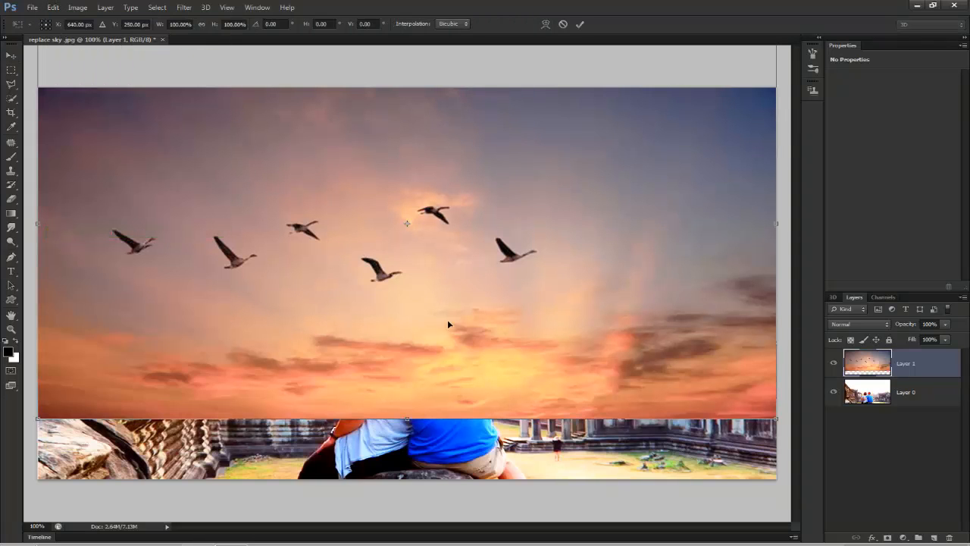
pyautogui.rightClick(434, 198)
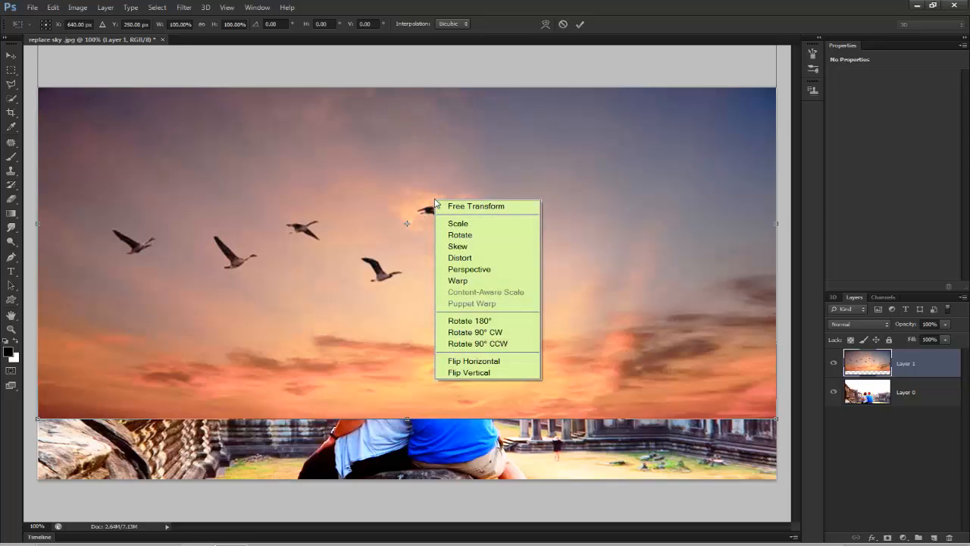
pyautogui.click(469, 258)
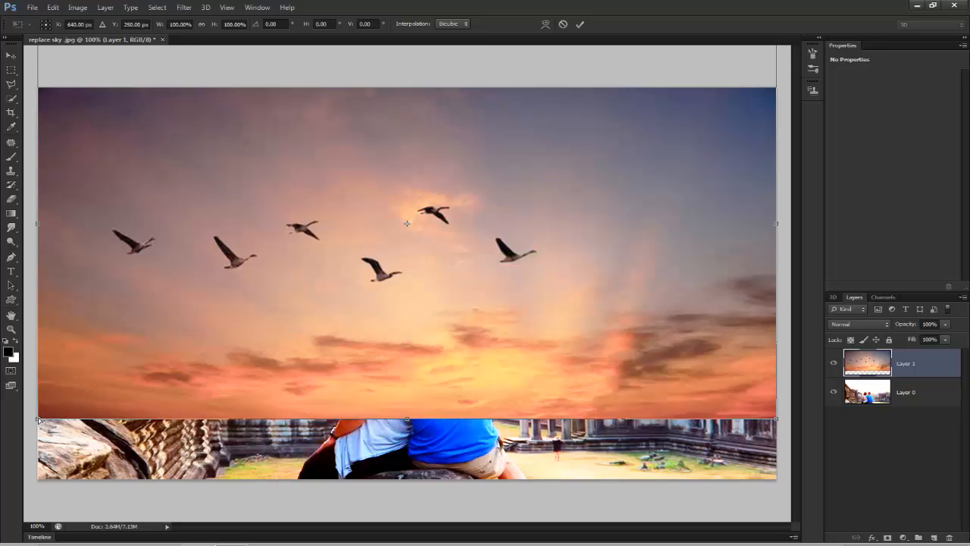
pyautogui.moveTo(37, 418); pyautogui.dragTo(186, 365)
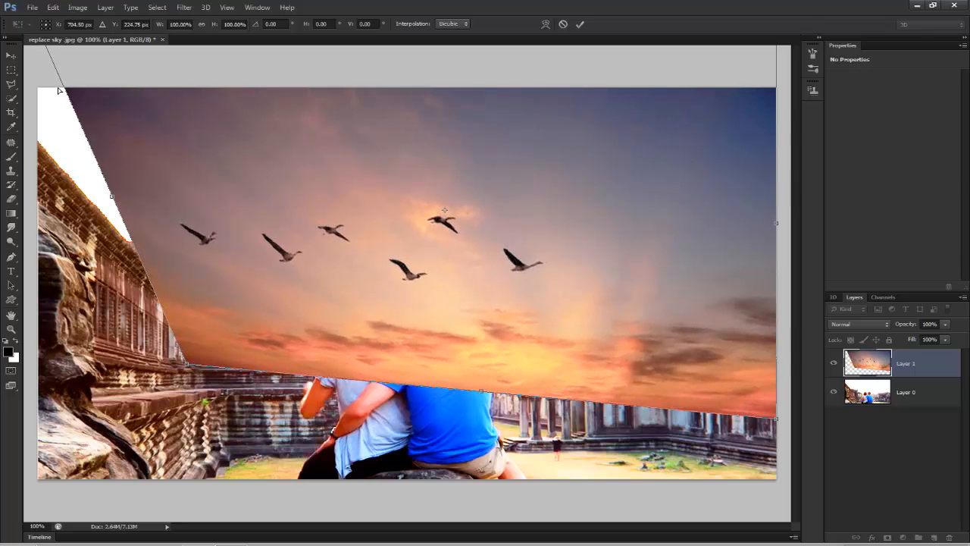
pyautogui.hotkey('ctrl', '0')
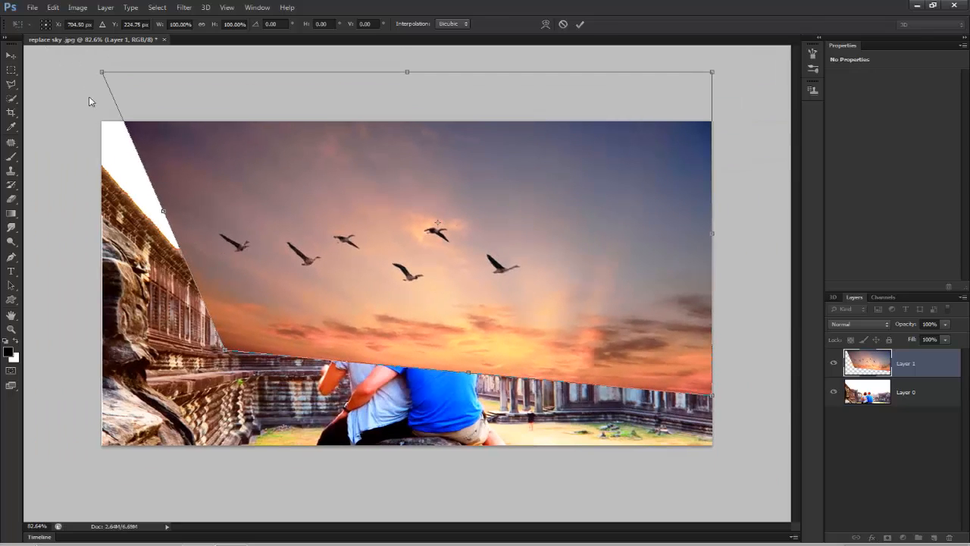
pyautogui.moveTo(99, 74); pyautogui.dragTo(25, 96)
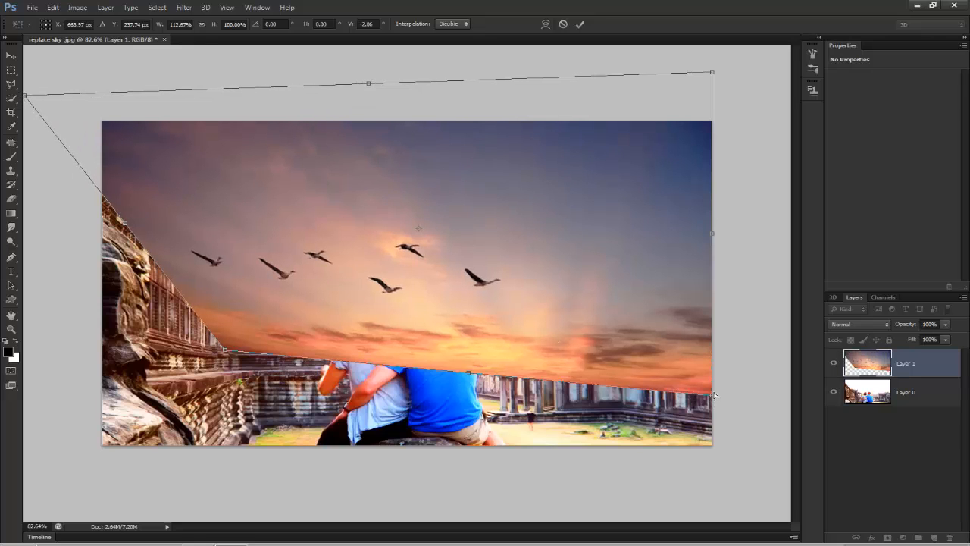
# Step: Raise the sky layer's lower-right corner, adjust its bottom edge to sit just below the couple's heads, and apply the distortion
pyautogui.moveTo(712, 394); pyautogui.dragTo(715, 341)
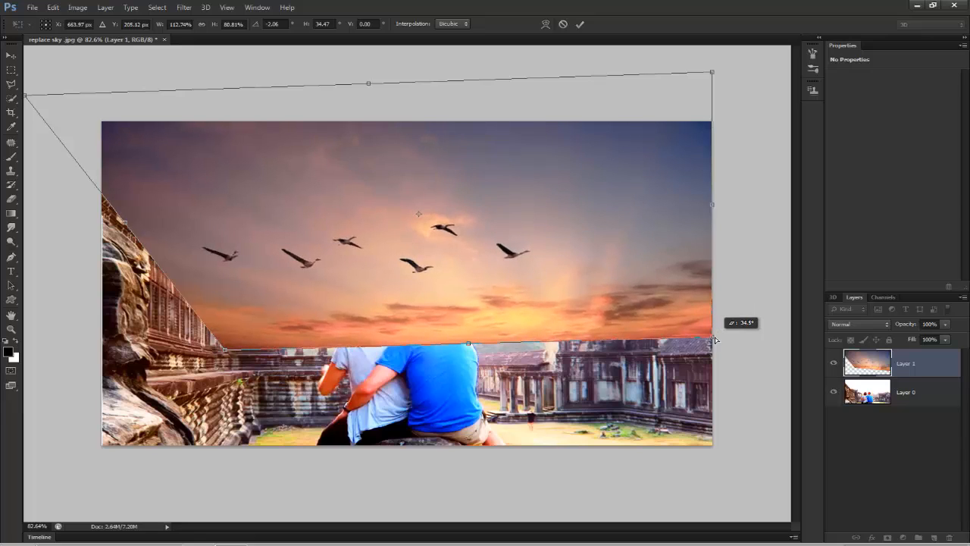
pyautogui.moveTo(715, 341); pyautogui.dragTo(715, 340)
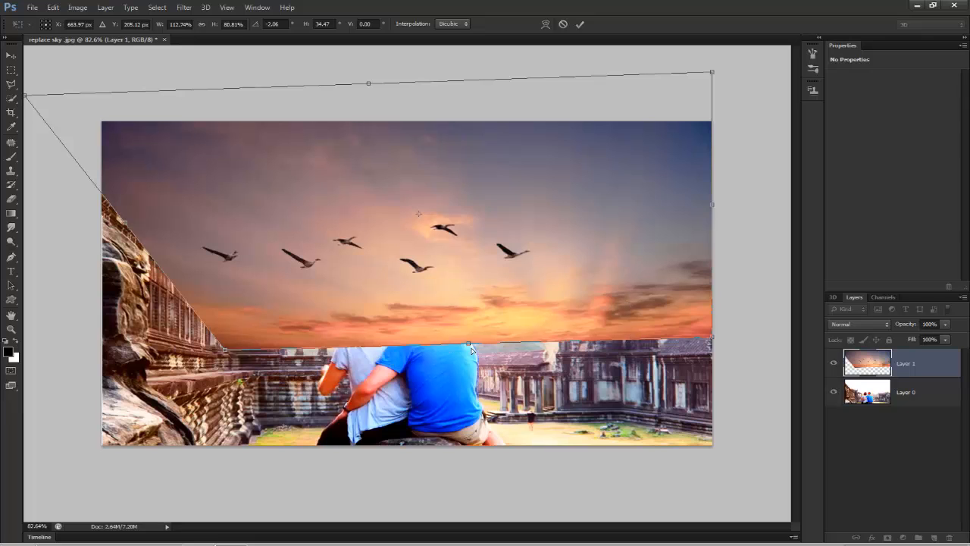
pyautogui.moveTo(468, 344); pyautogui.dragTo(470, 350)
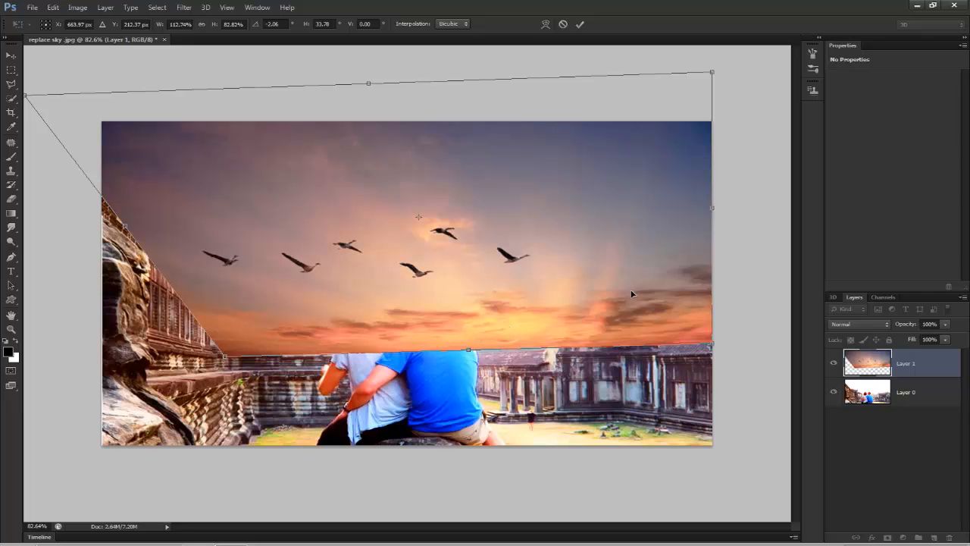
pyautogui.click(580, 24)
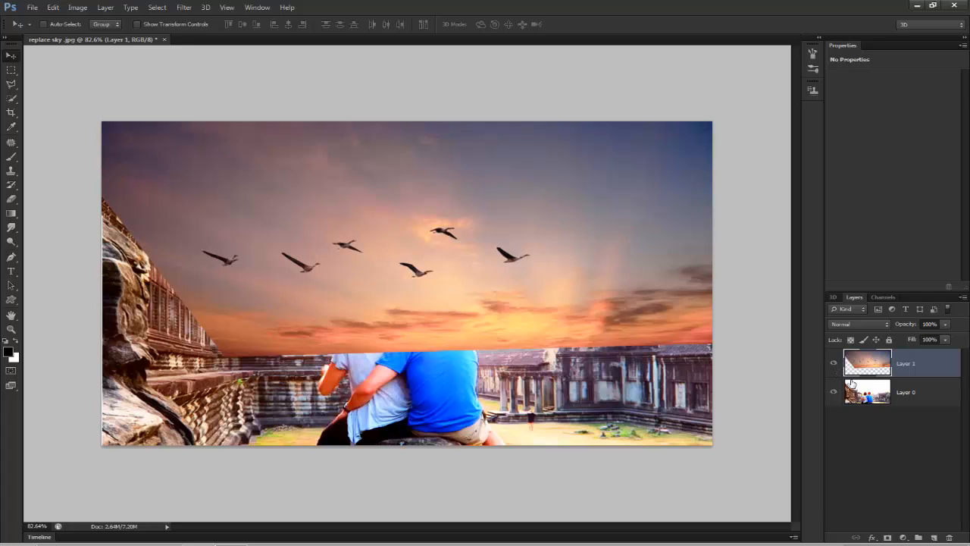
# Step: Hide the sunset layer and select the entire white sky on Layer 0 with the Quick Selection tool
pyautogui.click(867, 400)
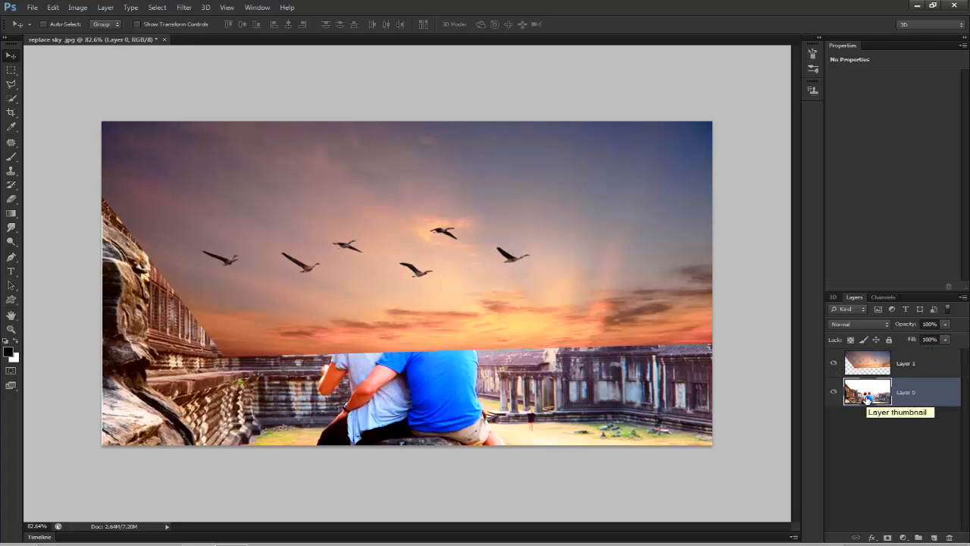
pyautogui.click(834, 364)
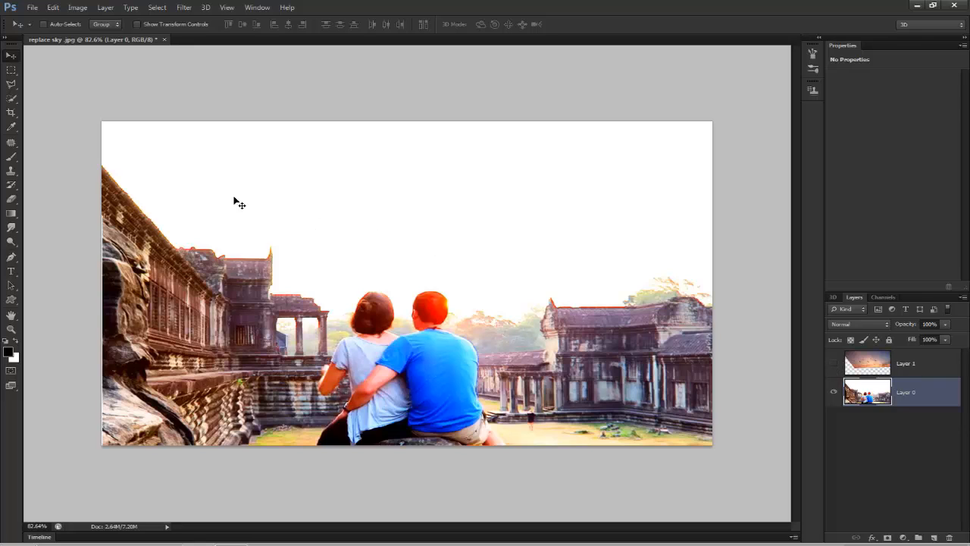
pyautogui.moveTo(13, 97); pyautogui.dragTo(54, 100)
pyautogui.moveTo(126, 151)
pyautogui.mouseDown()
pyautogui.moveTo(188, 201)
pyautogui.moveTo(325, 254)
pyautogui.moveTo(337, 282)
pyautogui.moveTo(396, 286)
pyautogui.moveTo(515, 269)
pyautogui.mouseUp()
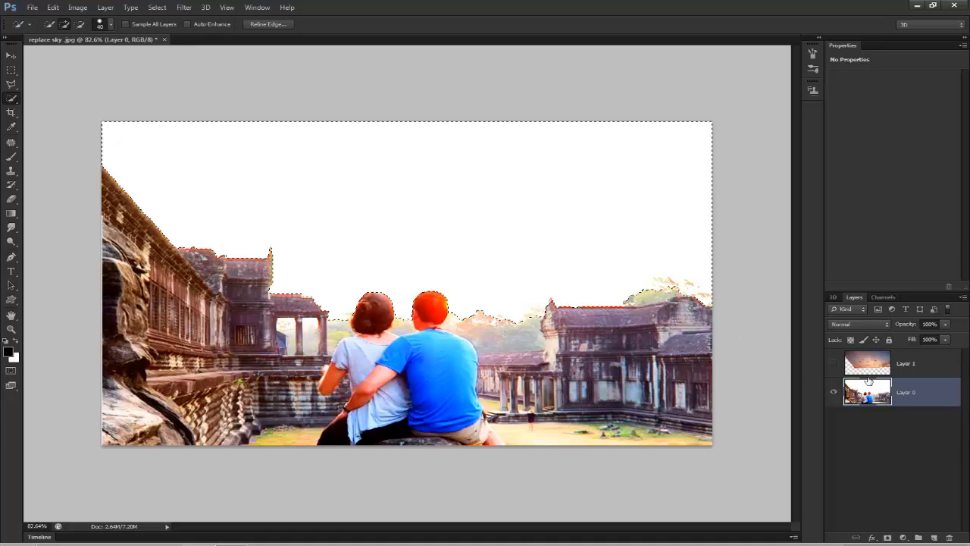
# Step: Show the sunset layer again and add a layer mask to it from the white-sky selection
pyautogui.click(834, 364)
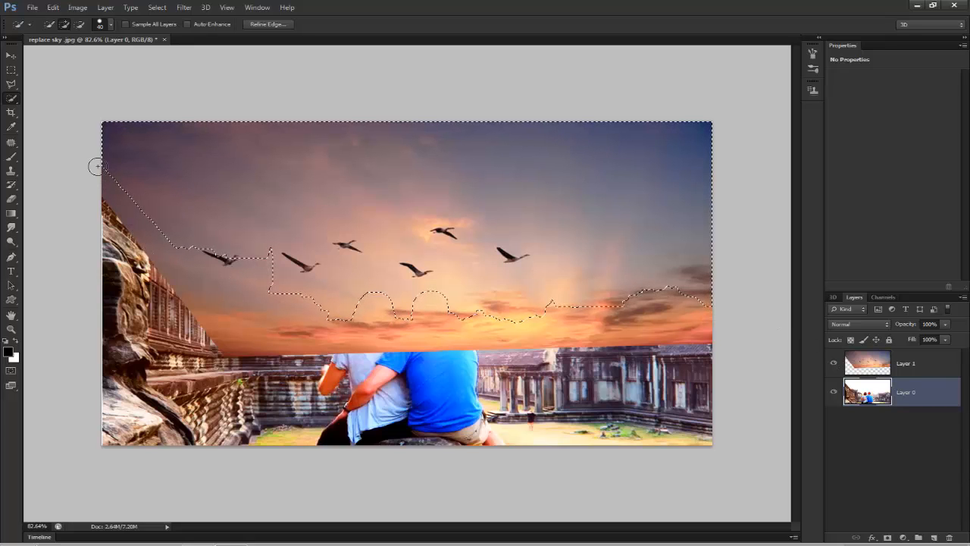
pyautogui.click(864, 365)
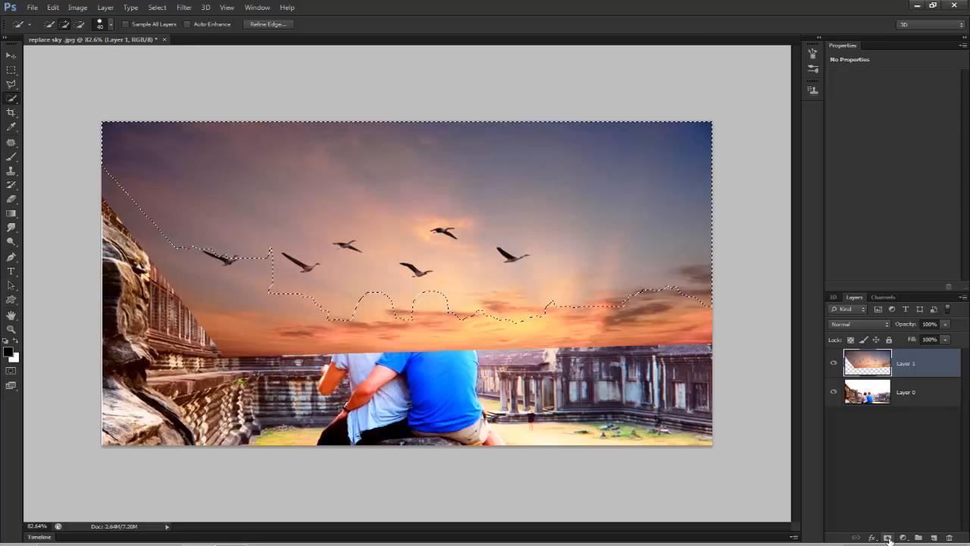
pyautogui.click(888, 538)
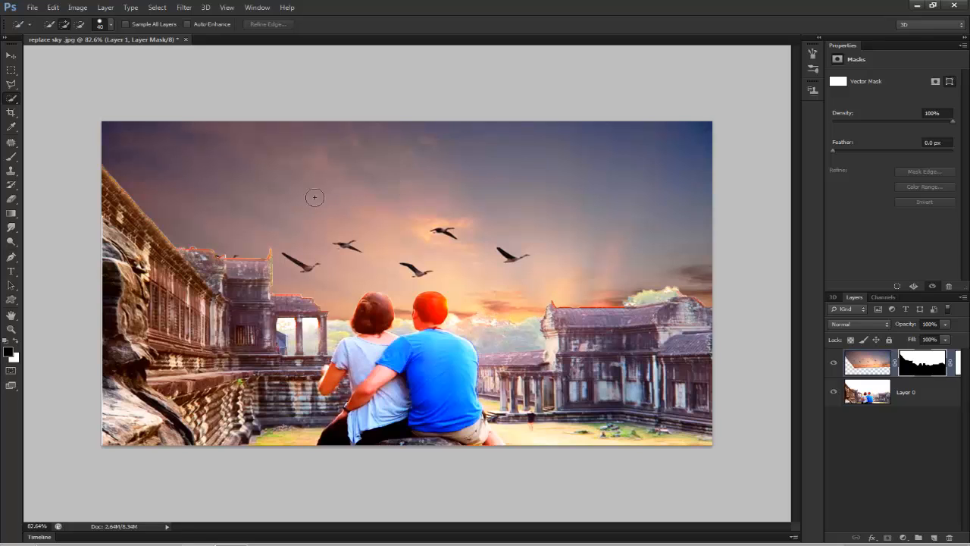
# Step: Erase the sunset layer's mask between the temple pillars to reveal the sky there, undoing the last stroke over the distant trees
pyautogui.click(11, 200)
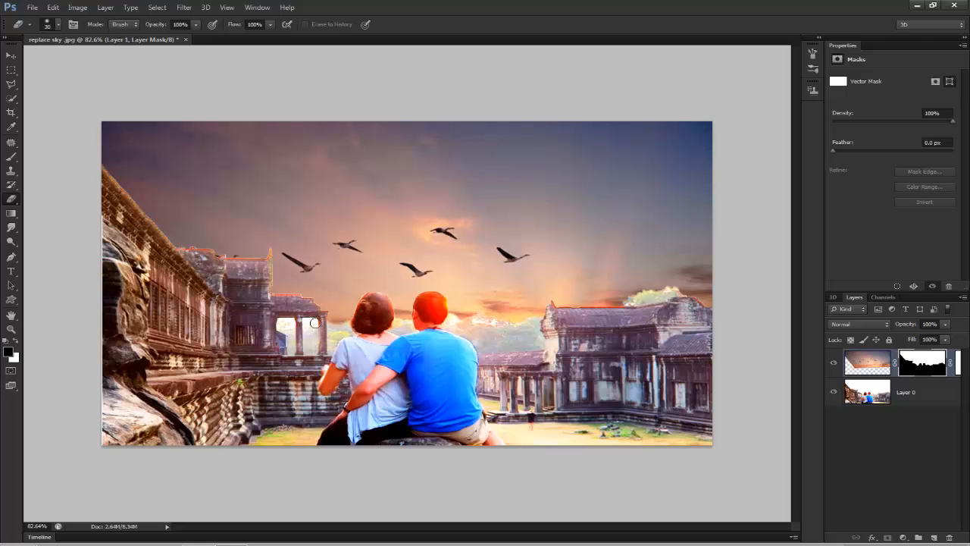
pyautogui.moveTo(306, 322)
pyautogui.mouseDown()
pyautogui.moveTo(310, 349)
pyautogui.moveTo(307, 341)
pyautogui.mouseUp()
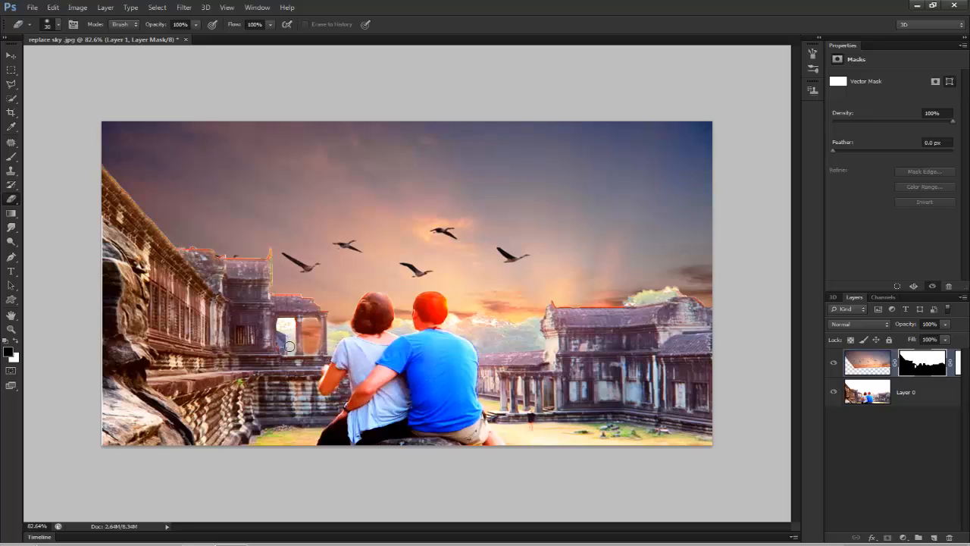
pyautogui.moveTo(291, 347); pyautogui.dragTo(282, 323)
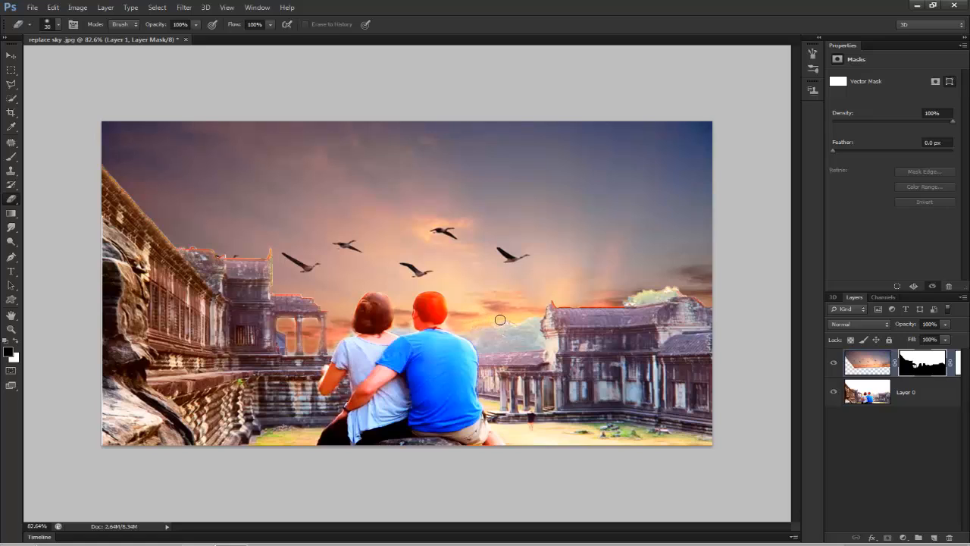
pyautogui.hotkey('ctrl', 'z')
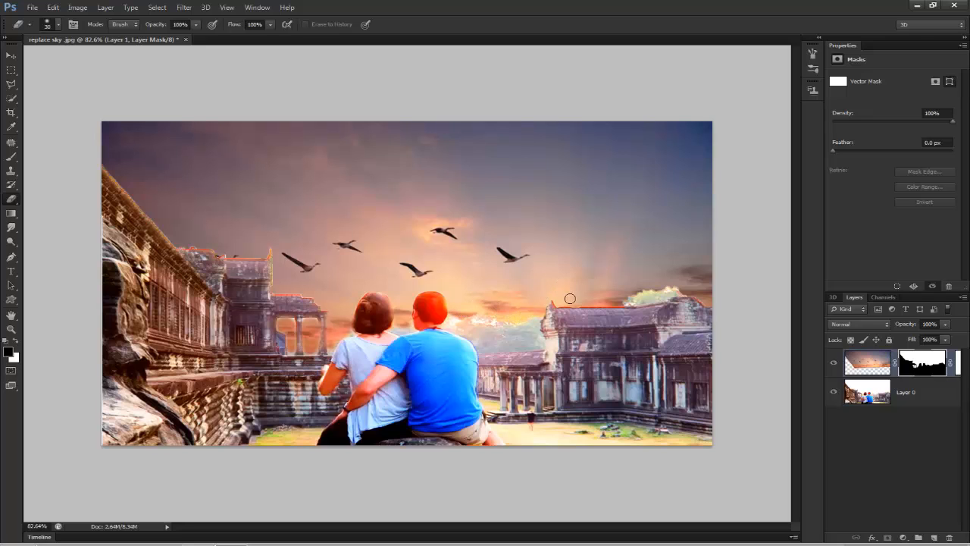
# Step: Erase the mask over the treetops behind the right-hand temple building and hide the sunset layer to compare with the original
pyautogui.moveTo(684, 275)
pyautogui.mouseDown()
pyautogui.moveTo(701, 277)
pyautogui.moveTo(628, 286)
pyautogui.mouseUp()
pyautogui.moveTo(595, 289)
pyautogui.mouseDown()
pyautogui.moveTo(606, 301)
pyautogui.moveTo(657, 299)
pyautogui.moveTo(663, 294)
pyautogui.moveTo(628, 297)
pyautogui.moveTo(676, 286)
pyautogui.moveTo(635, 297)
pyautogui.moveTo(644, 303)
pyautogui.moveTo(682, 283)
pyautogui.mouseUp()
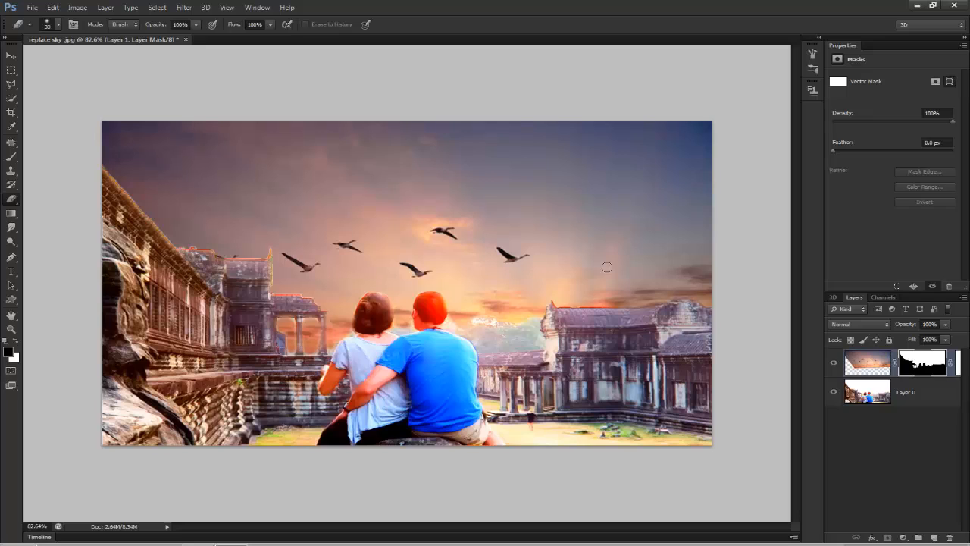
pyautogui.click(835, 364)
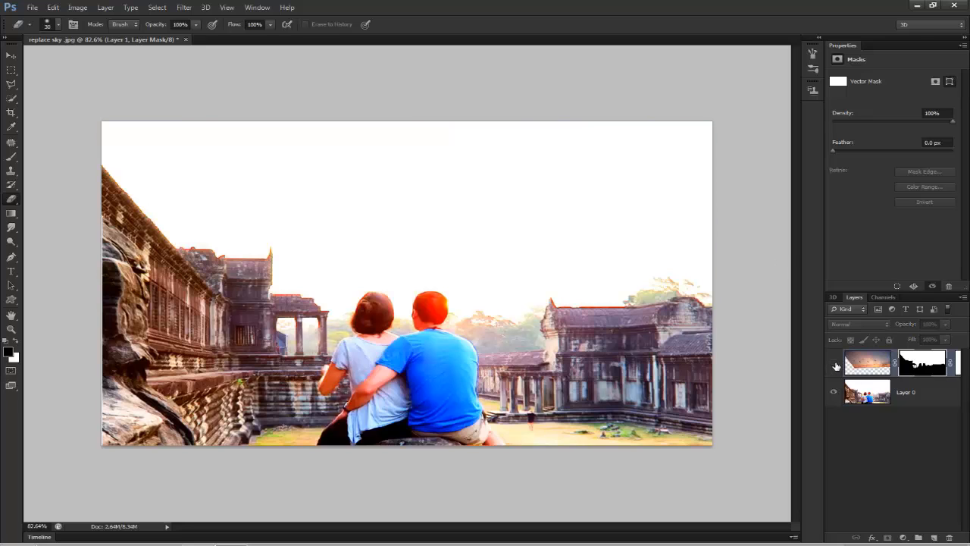
# Step: Show the sunset layer again, toggling its visibility once more to compare the result with the original sky
pyautogui.click(835, 365)
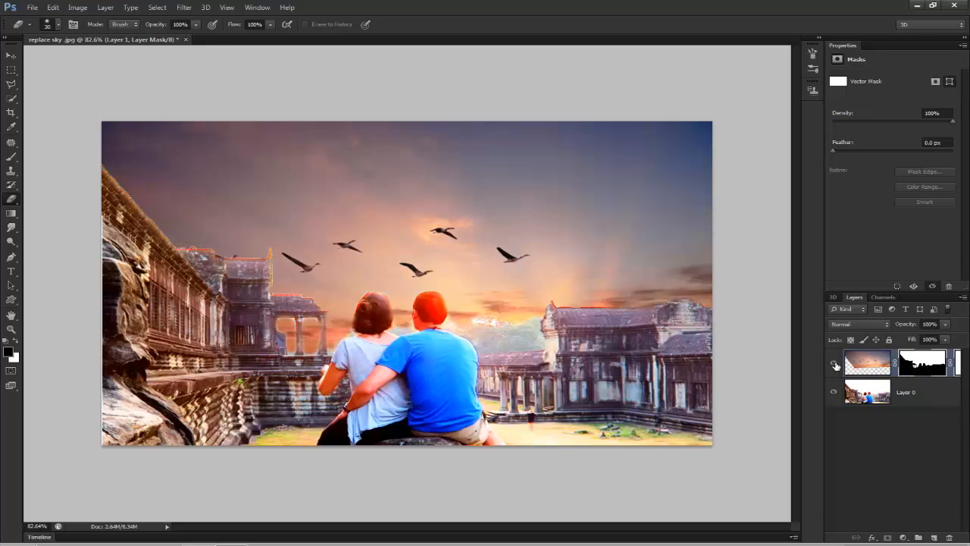
pyautogui.click(835, 366)
pyautogui.click(835, 365)
# Step: Add a Hue/Saturation adjustment layer directly above Layer 0, beneath the sunset layer
pyautogui.click(933, 399)
pyautogui.click(886, 369)
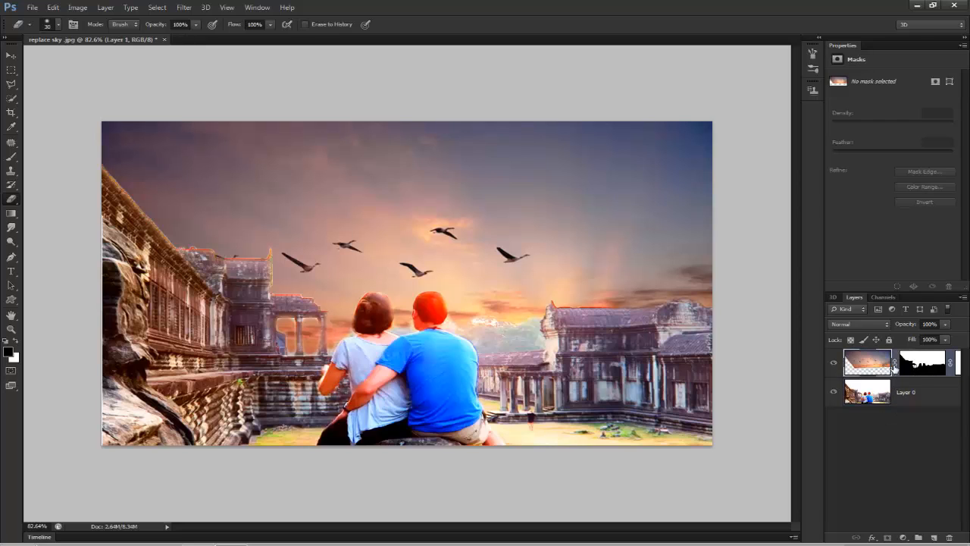
pyautogui.click(938, 394)
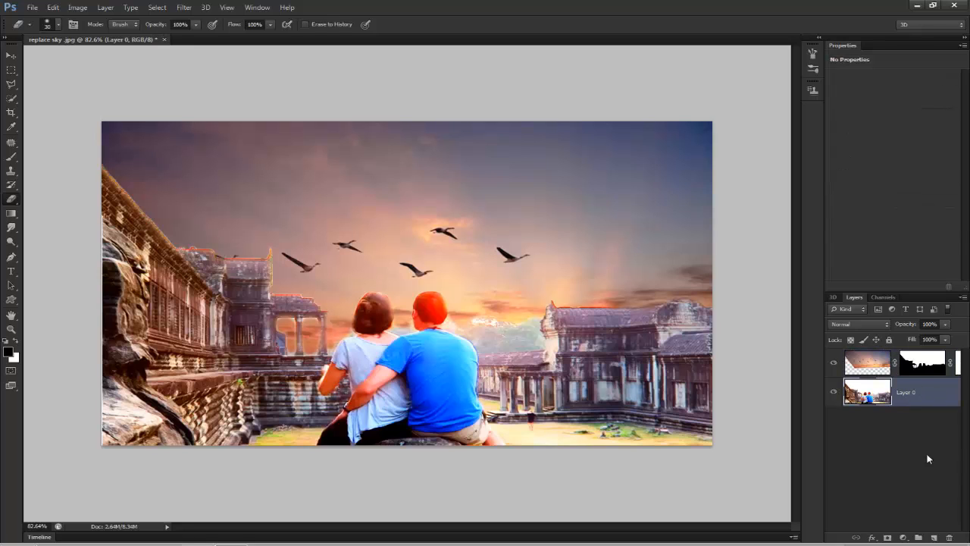
pyautogui.click(904, 538)
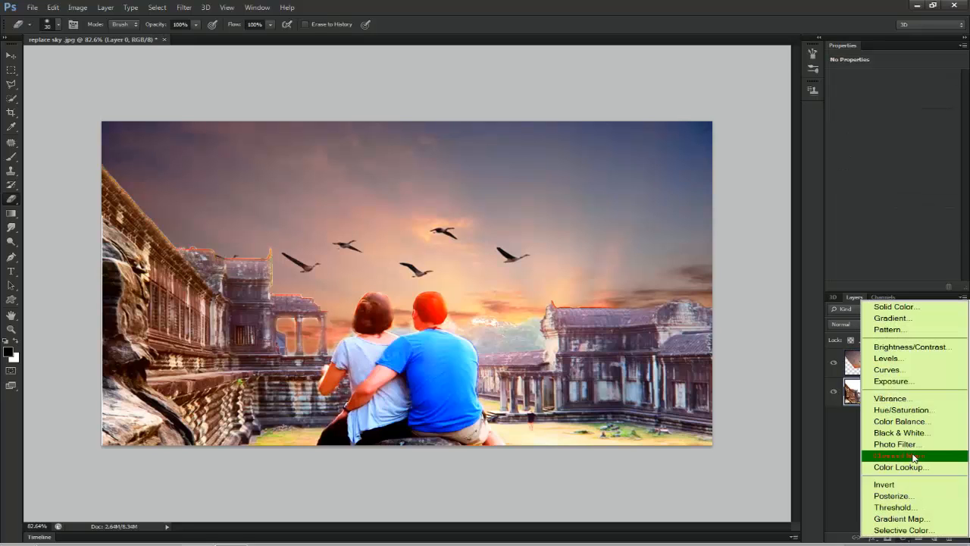
pyautogui.click(917, 412)
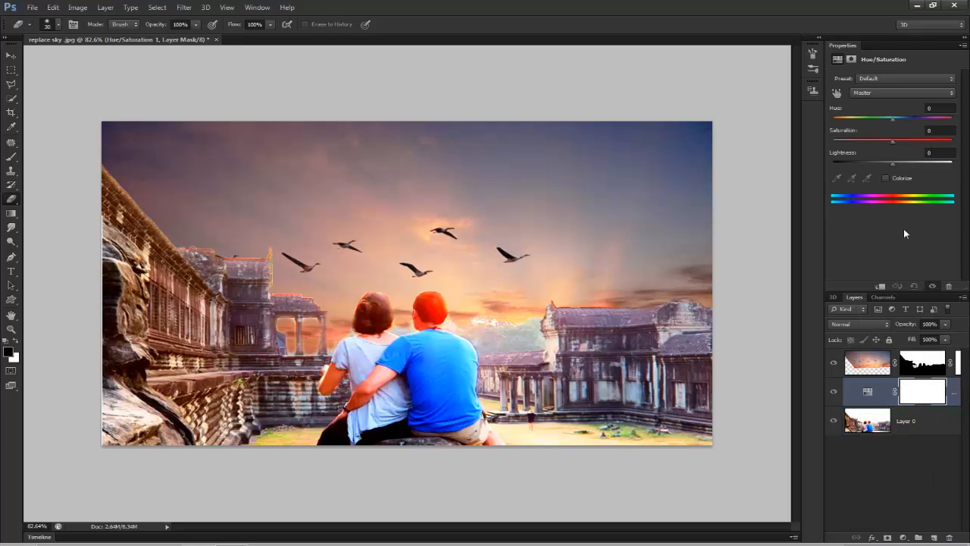
# Step: Adjust the temple photo's Hue/Saturation to lightness -21, saturation +22 and hue +21, trying saturation -34 and +37 along the way
pyautogui.moveTo(891, 165); pyautogui.dragTo(880, 165)
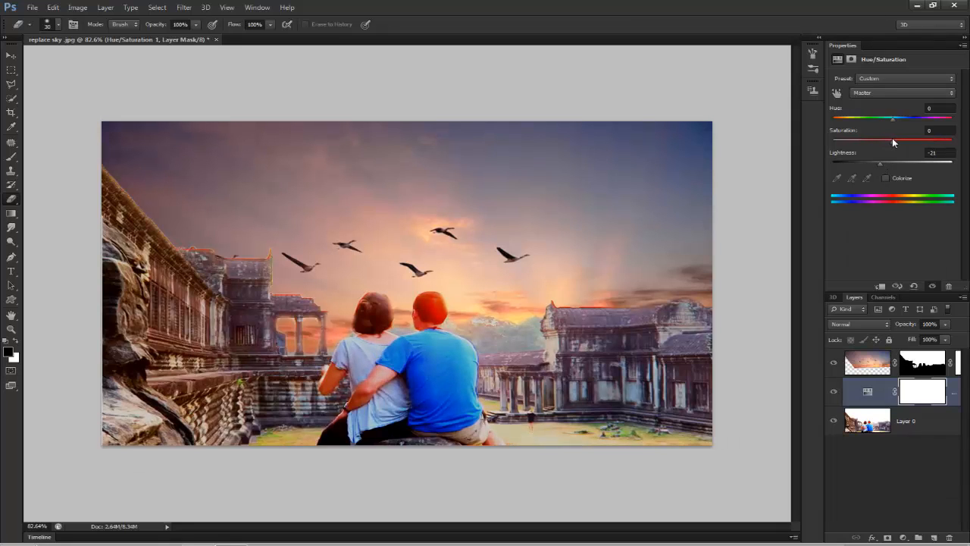
pyautogui.moveTo(888, 140); pyautogui.dragTo(880, 141)
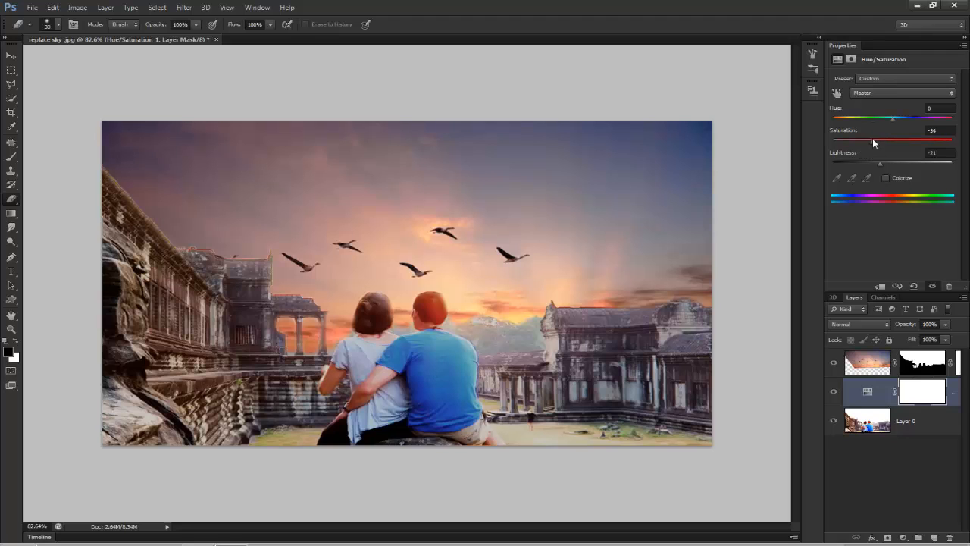
pyautogui.moveTo(883, 139); pyautogui.dragTo(904, 137)
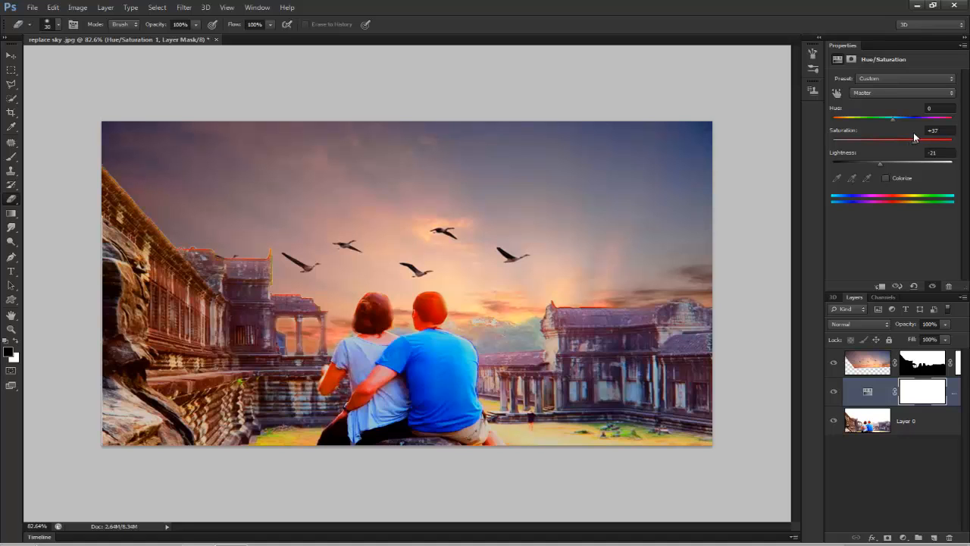
pyautogui.moveTo(892, 121)
pyautogui.mouseDown()
pyautogui.moveTo(876, 121)
pyautogui.moveTo(906, 117)
pyautogui.mouseUp()
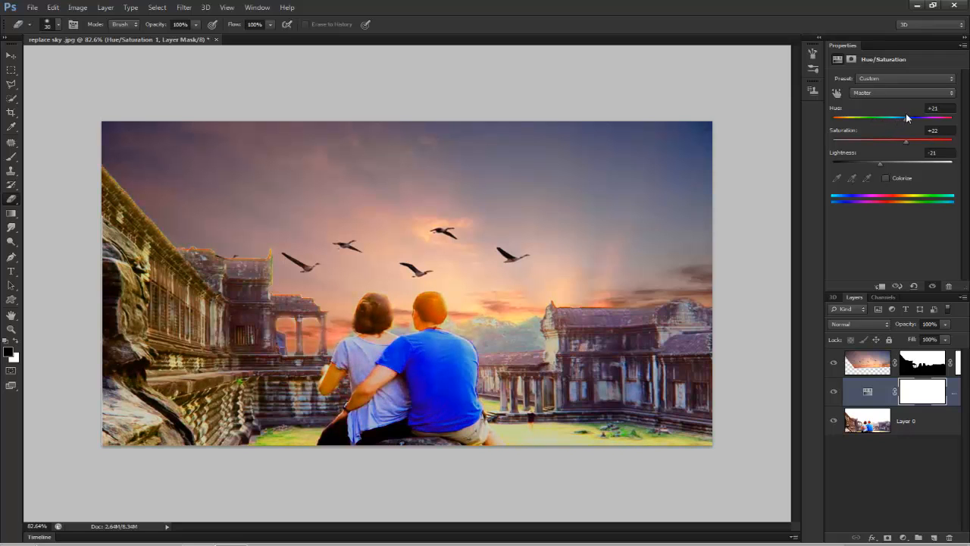